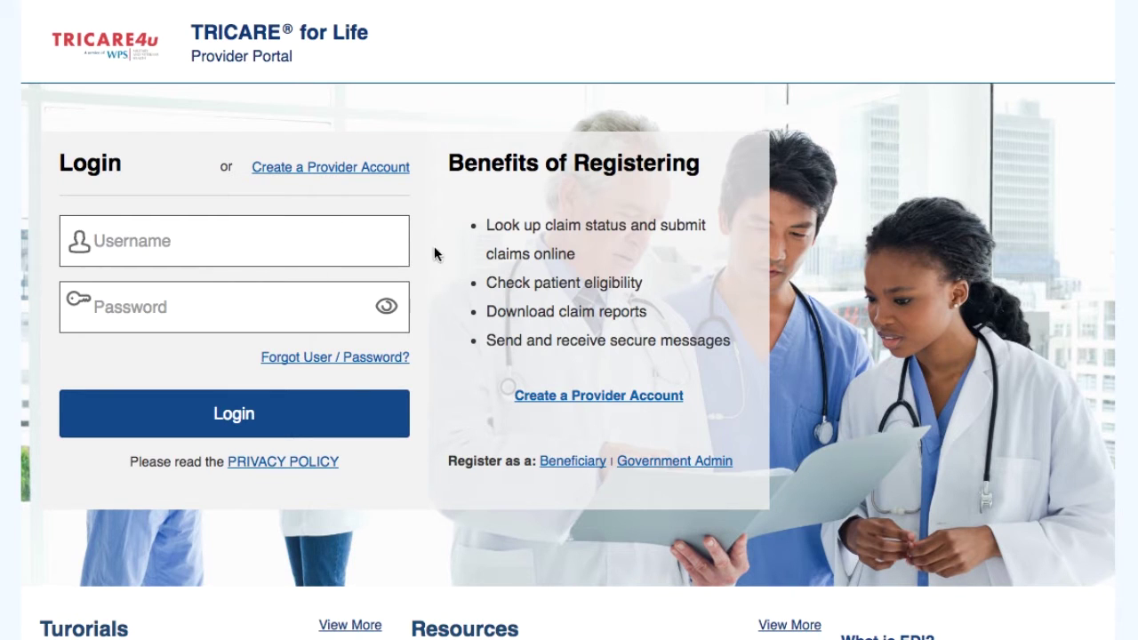
- Log into the provider portal with the account's username and password
click(198, 244)
text(m)
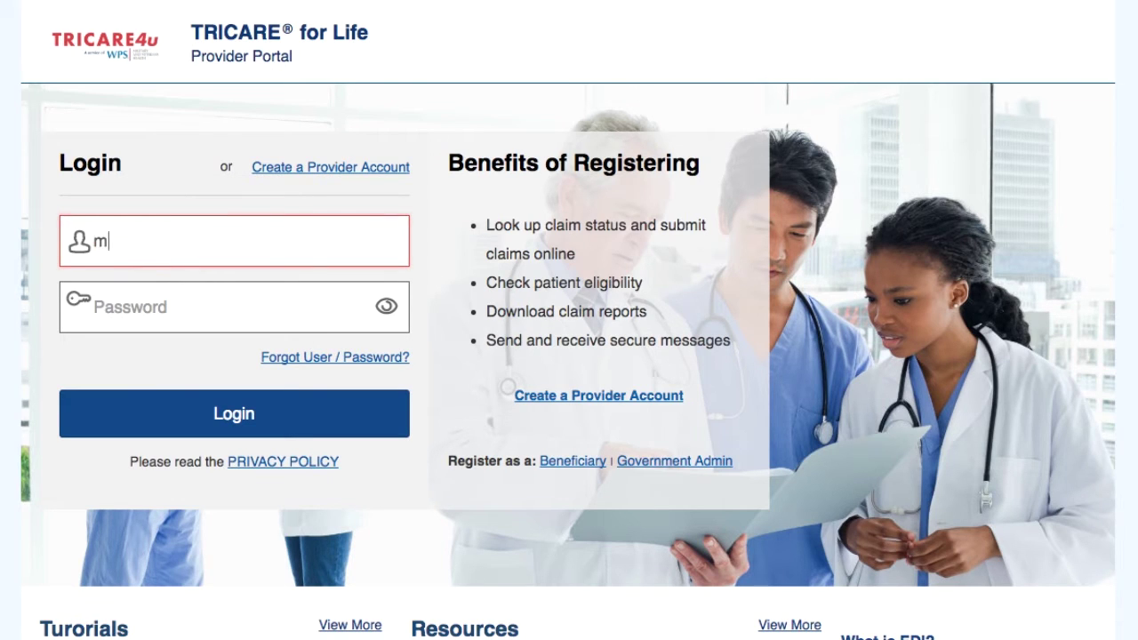
text(y_us)
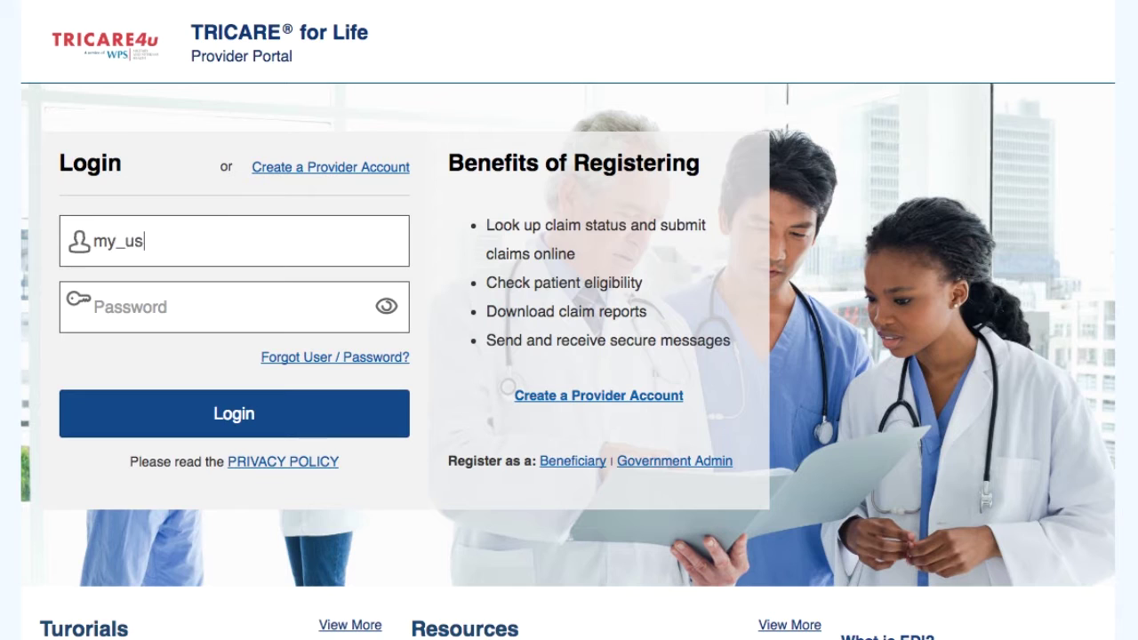
text(ername)
click(163, 307)
text(pa_password)
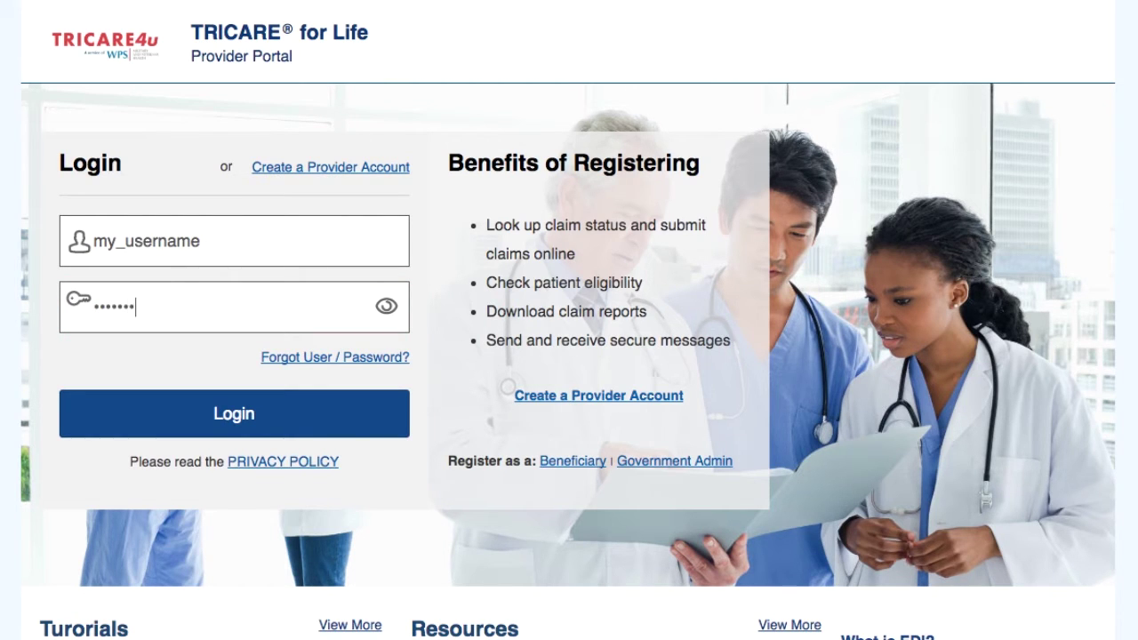
text(123456)
click(279, 424)
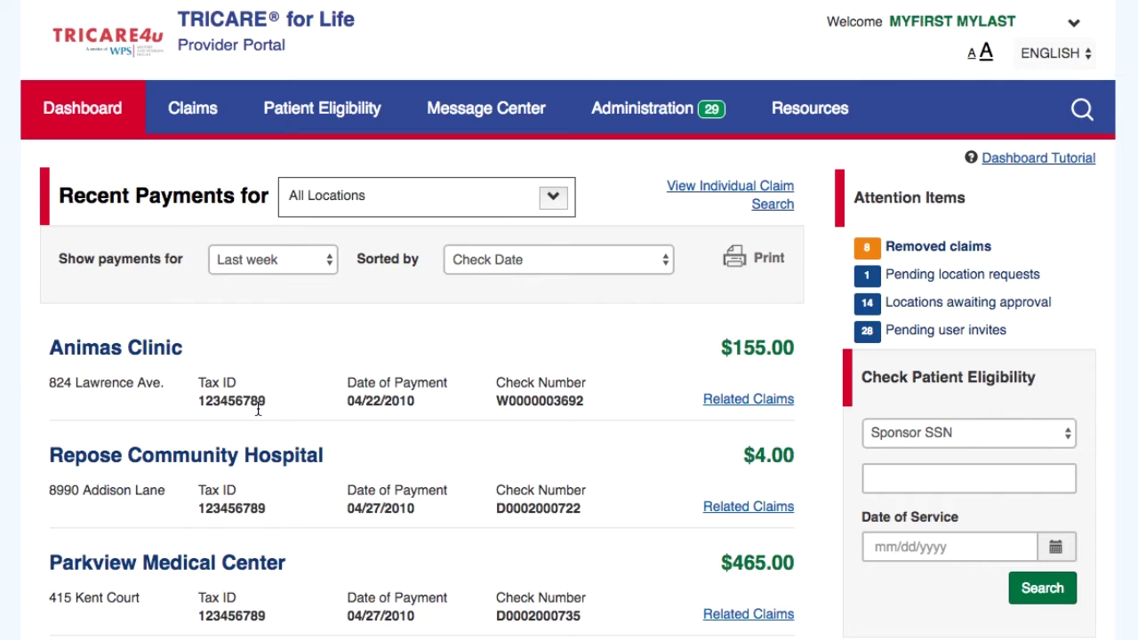
- In Administration, review the Manage Web Users, Pending Access Requests and My Pending Invites tabs
click(657, 121)
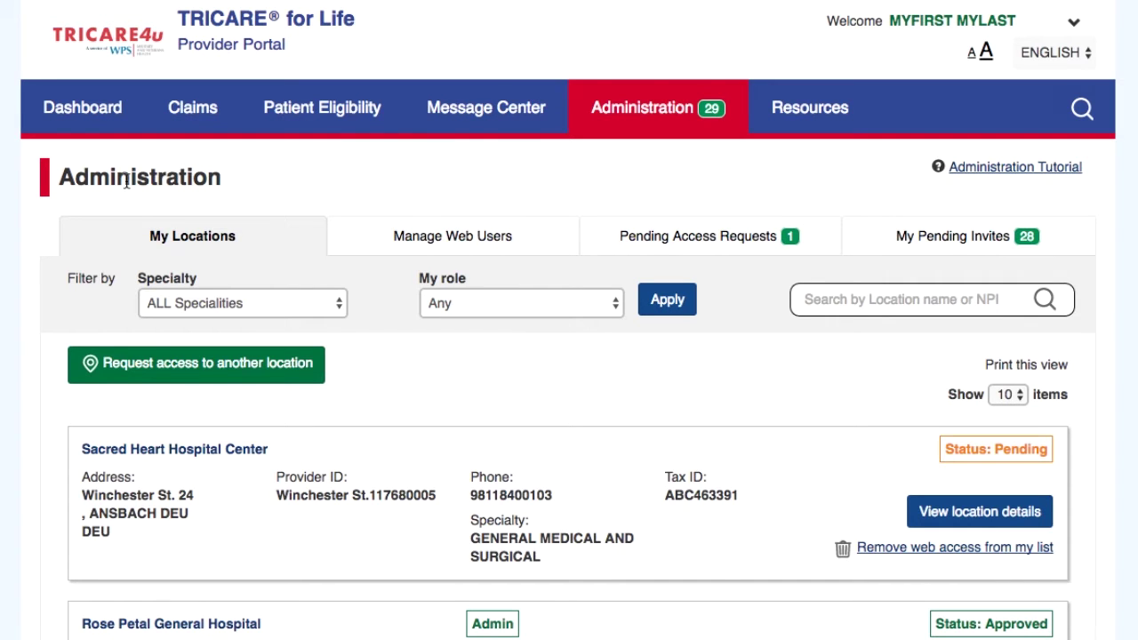
click(475, 238)
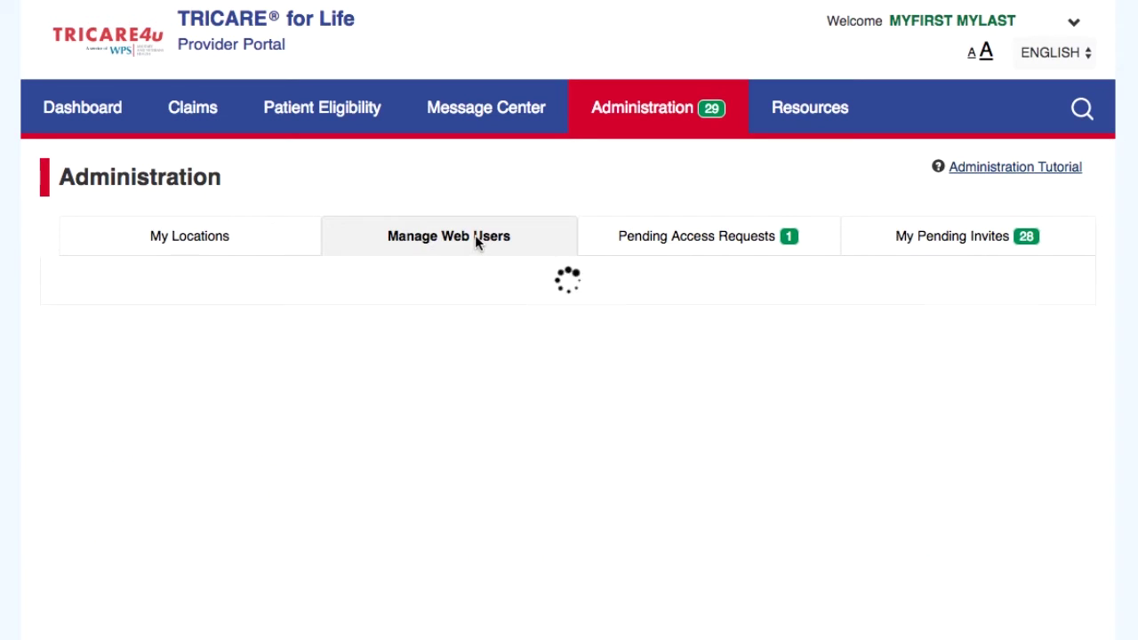
click(747, 249)
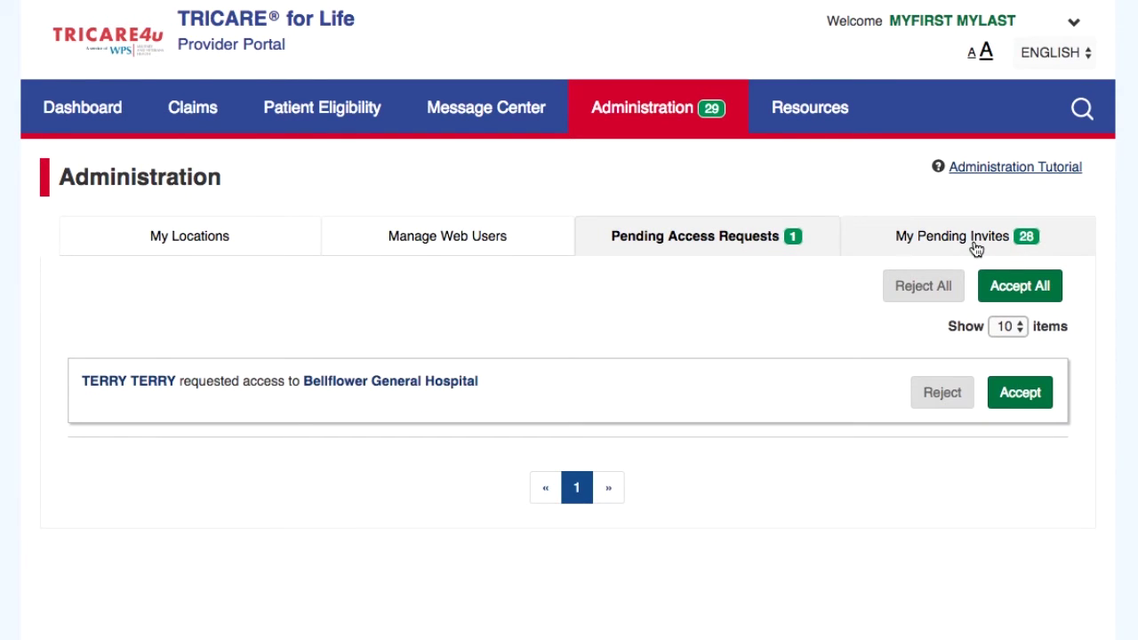
click(973, 240)
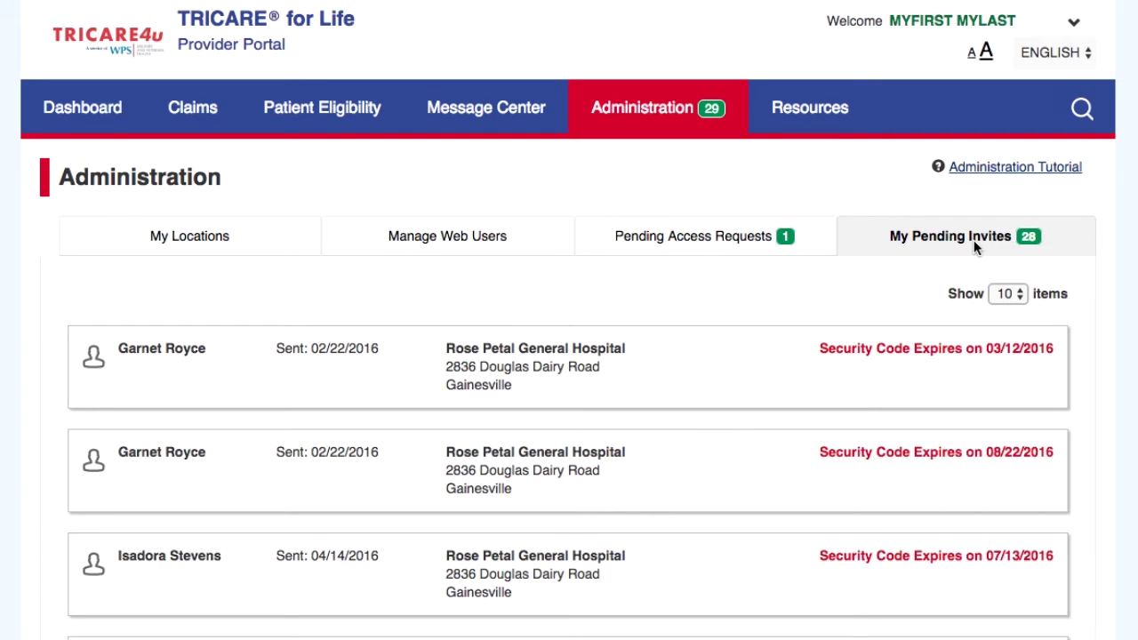
- Return to My Locations and check the Specialty and My role filters, leaving them unchanged
click(218, 244)
scroll(489, 544, down, 6)
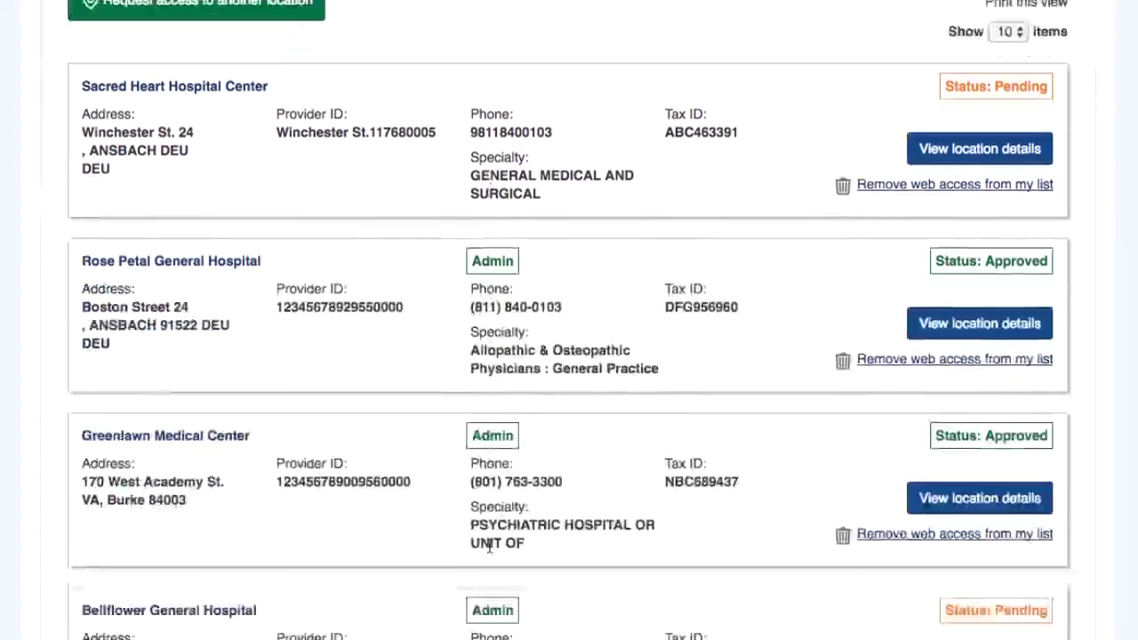
scroll(489, 544, up, 6)
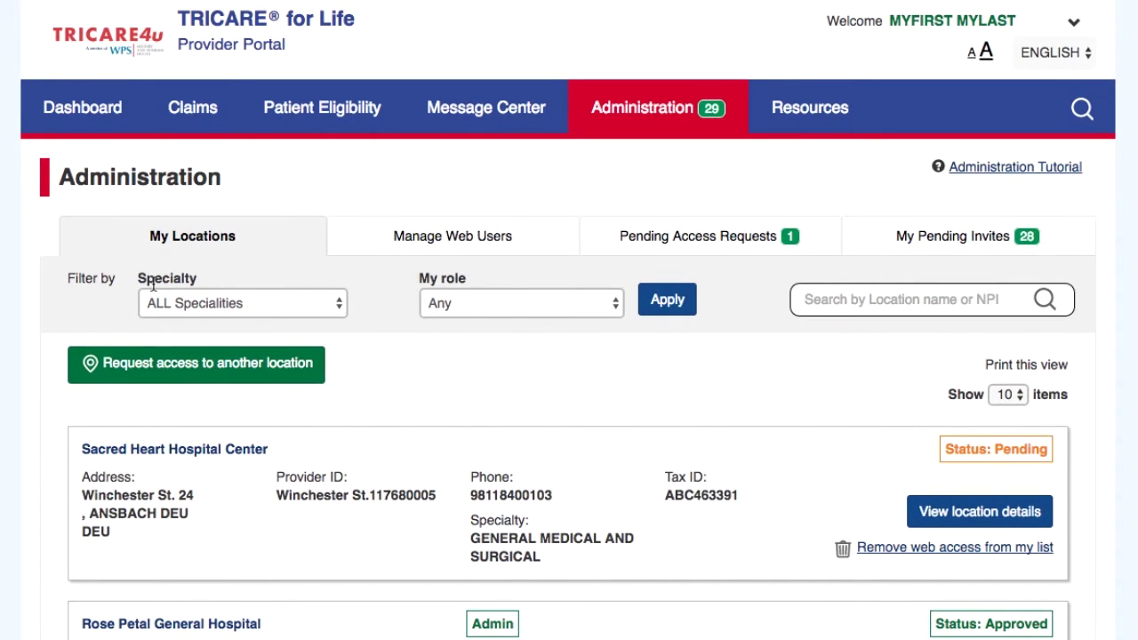
click(242, 306)
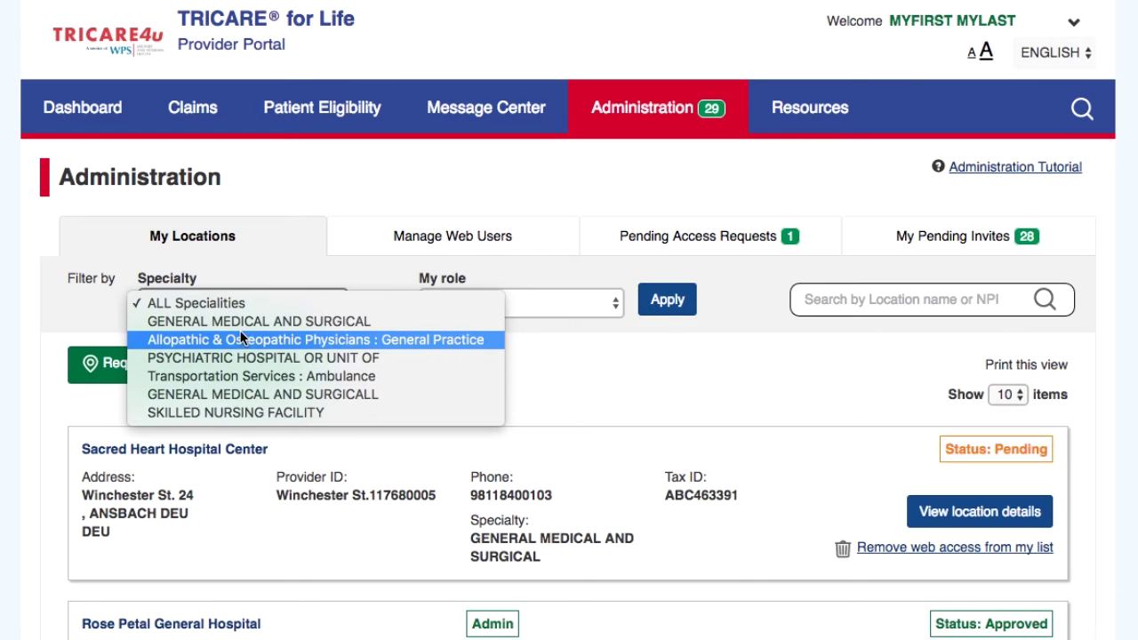
click(520, 363)
click(540, 306)
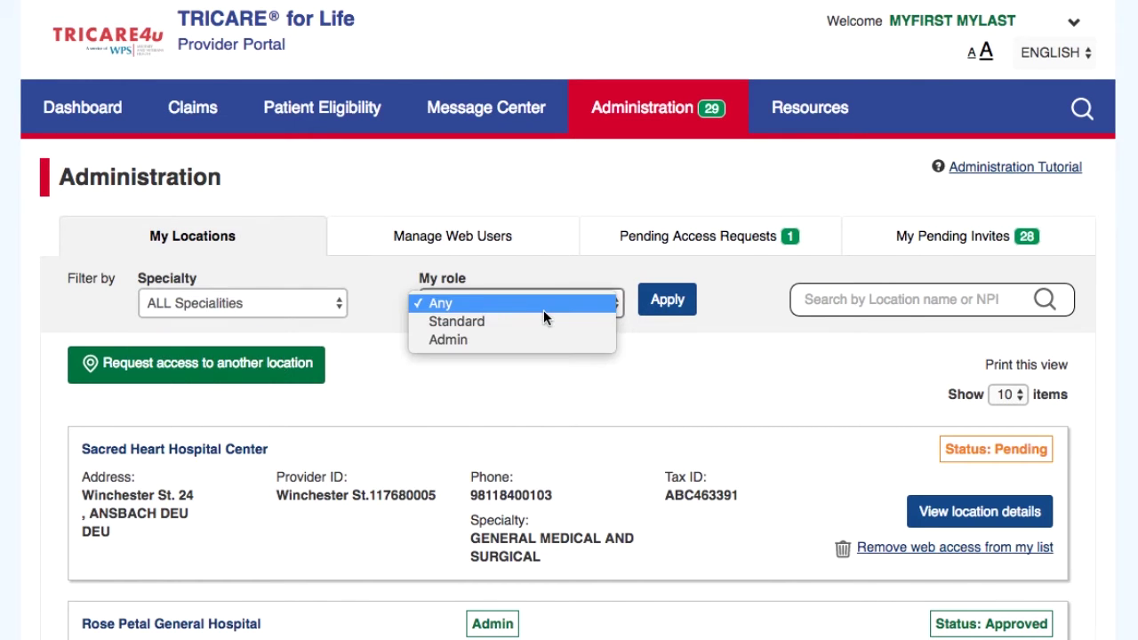
click(557, 369)
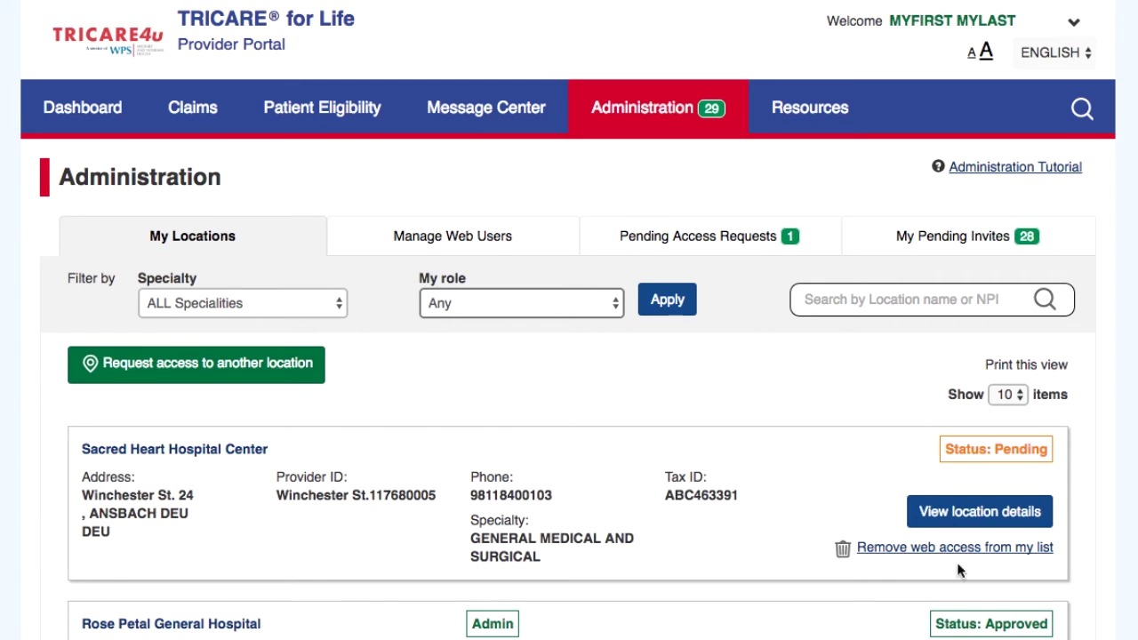
click(182, 380)
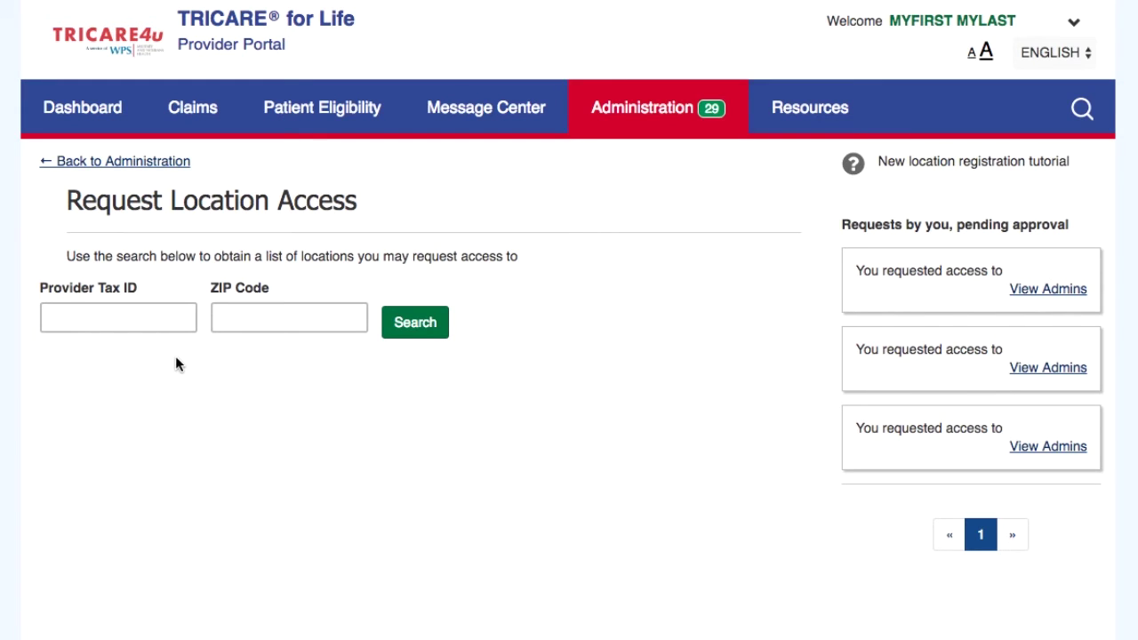
- Search by the provider tax ID and ZIP code, then choose self-authorization for Diamond Grove Medical Clinic
click(150, 314)
text(888888888)
click(229, 320)
text(88888)
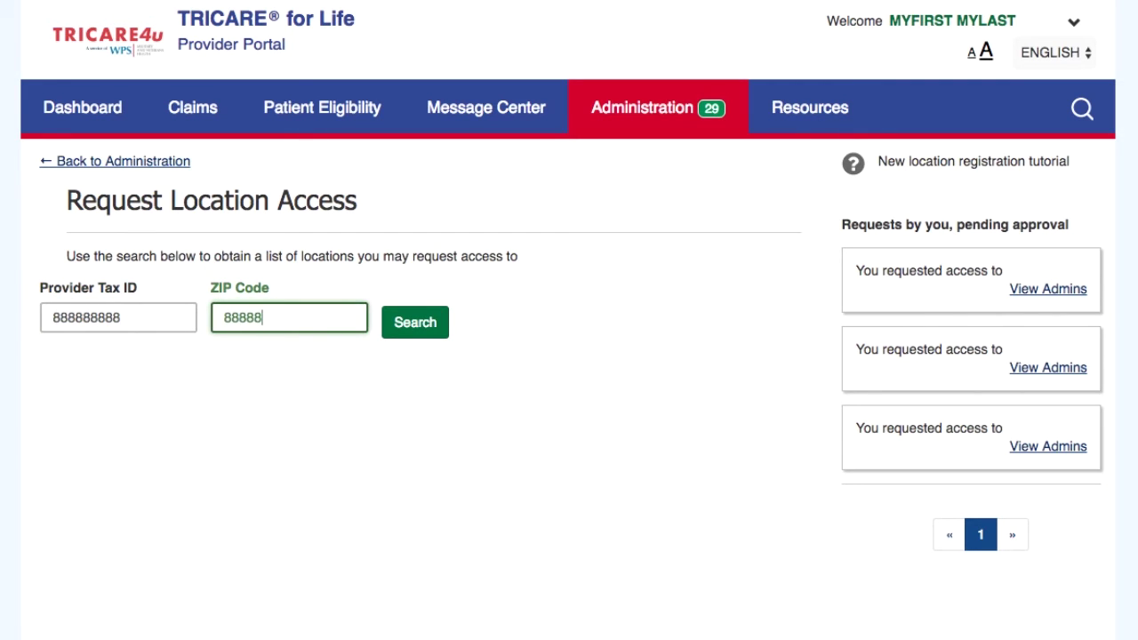
click(409, 325)
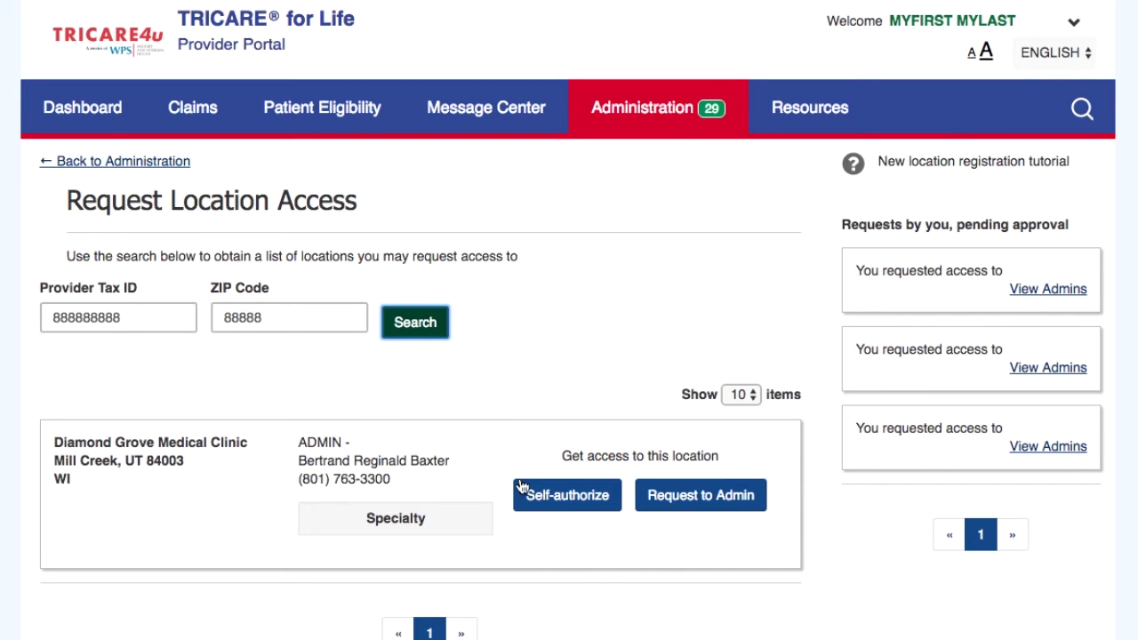
click(571, 498)
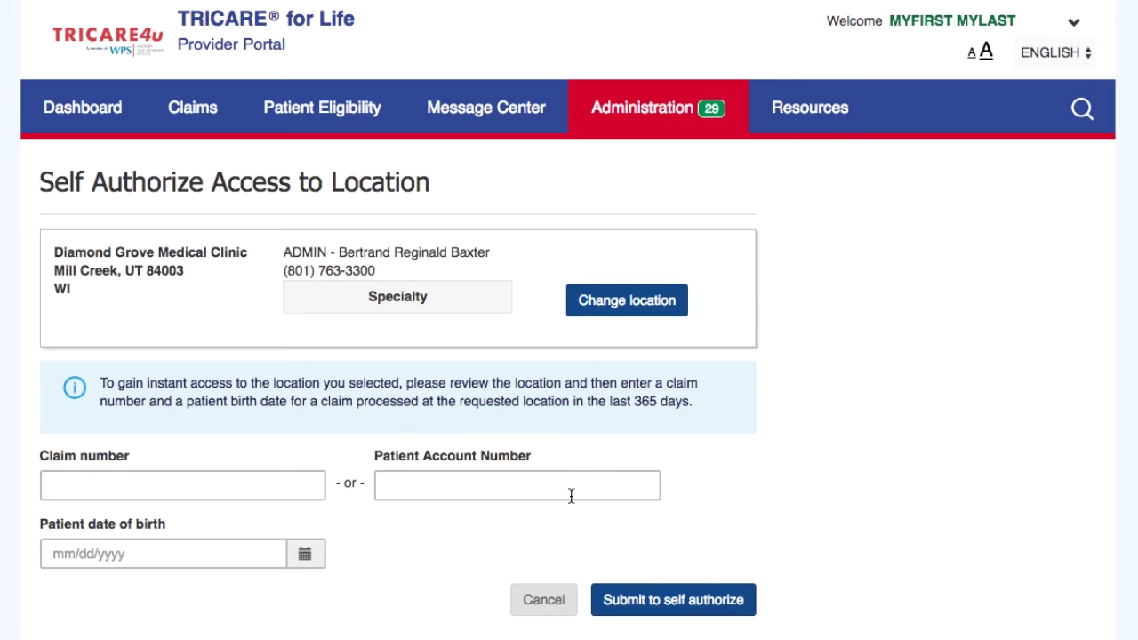
- Submit Diamond Grove's self-authorization with the claim number and the patient's birth date
click(276, 485)
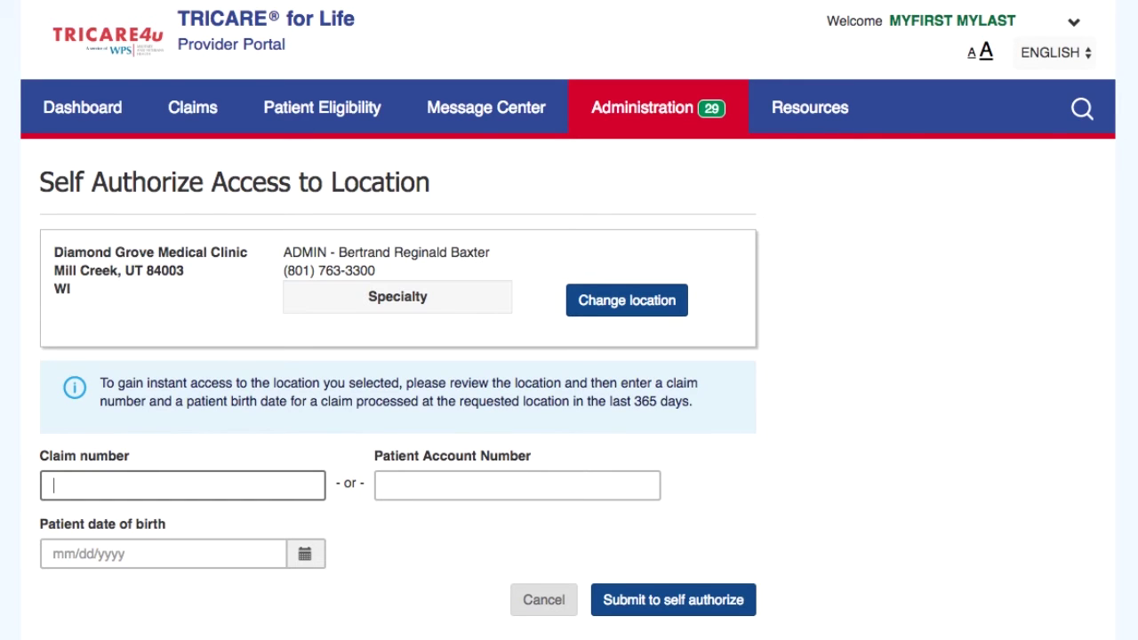
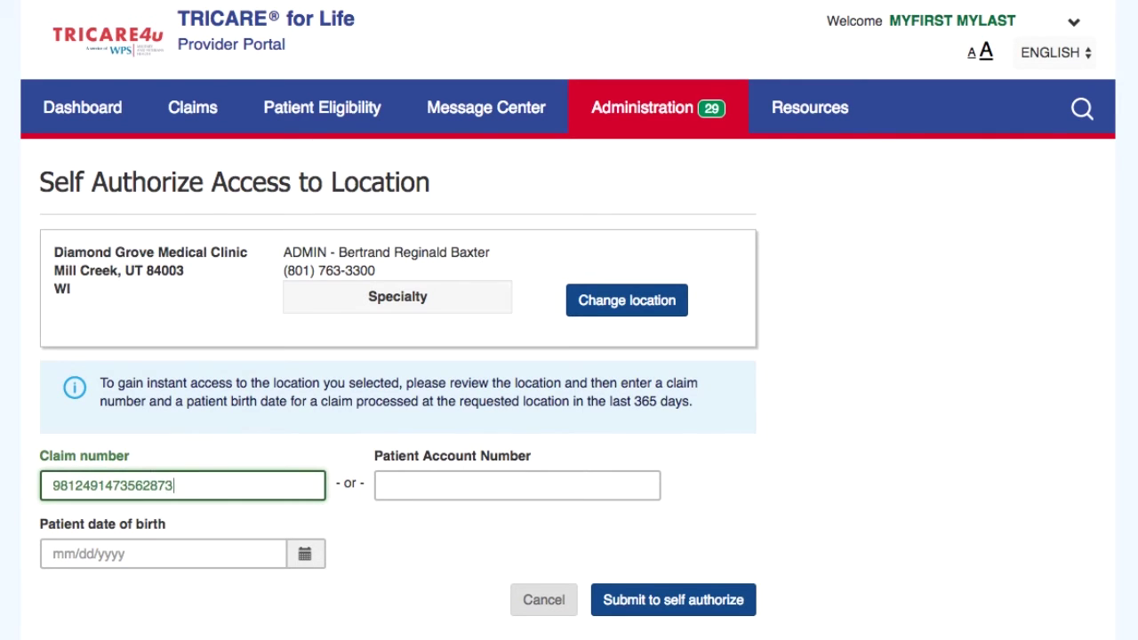
click(300, 556)
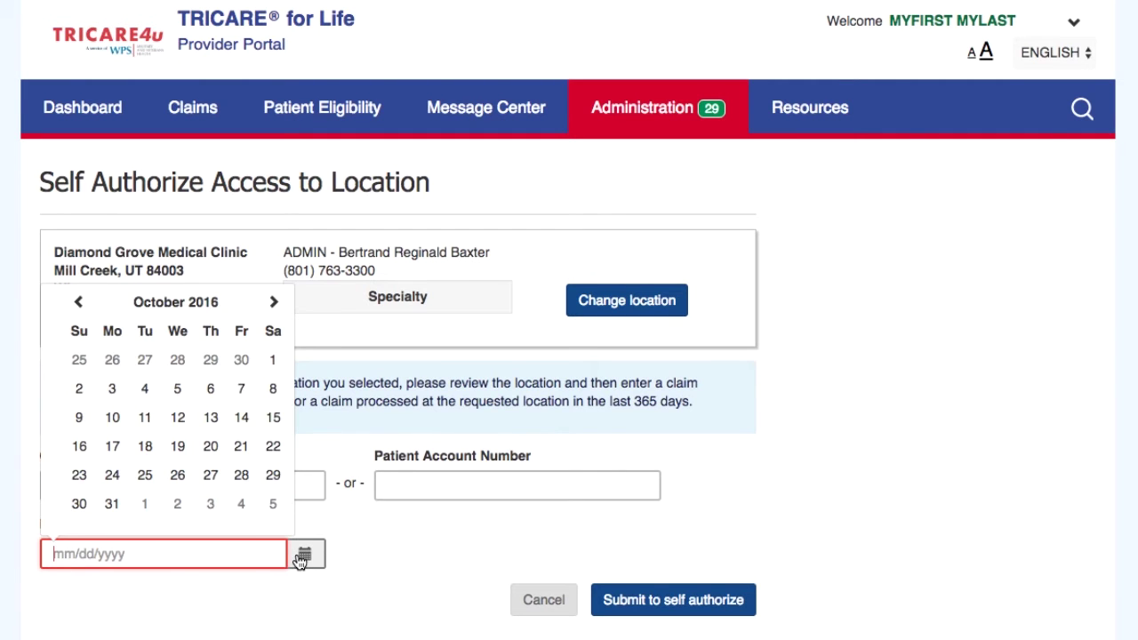
click(210, 448)
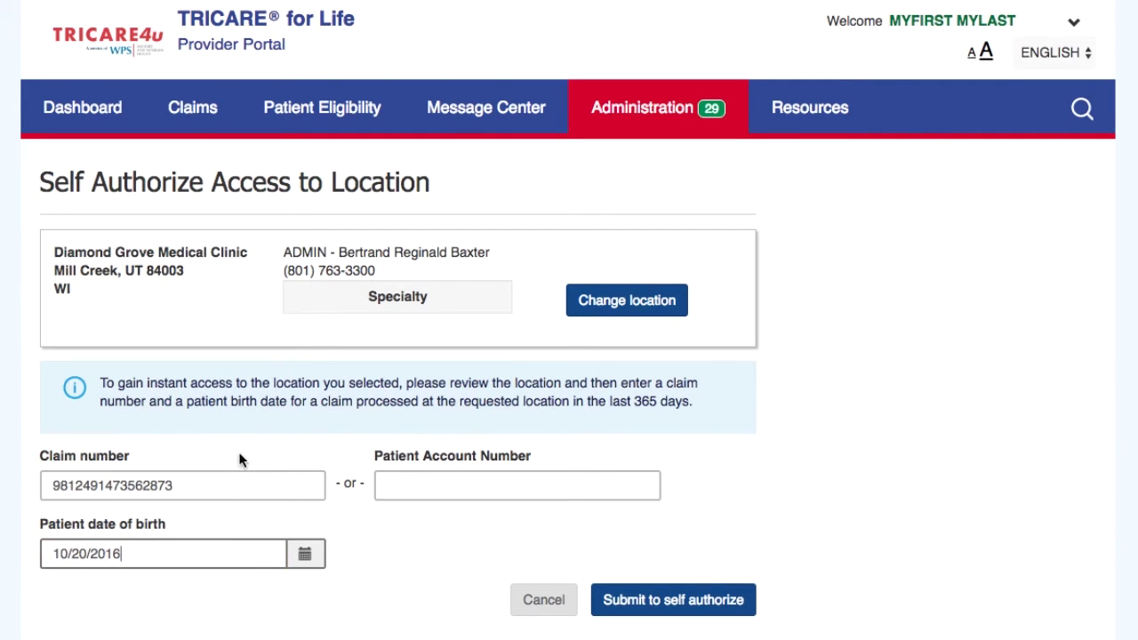
click(642, 602)
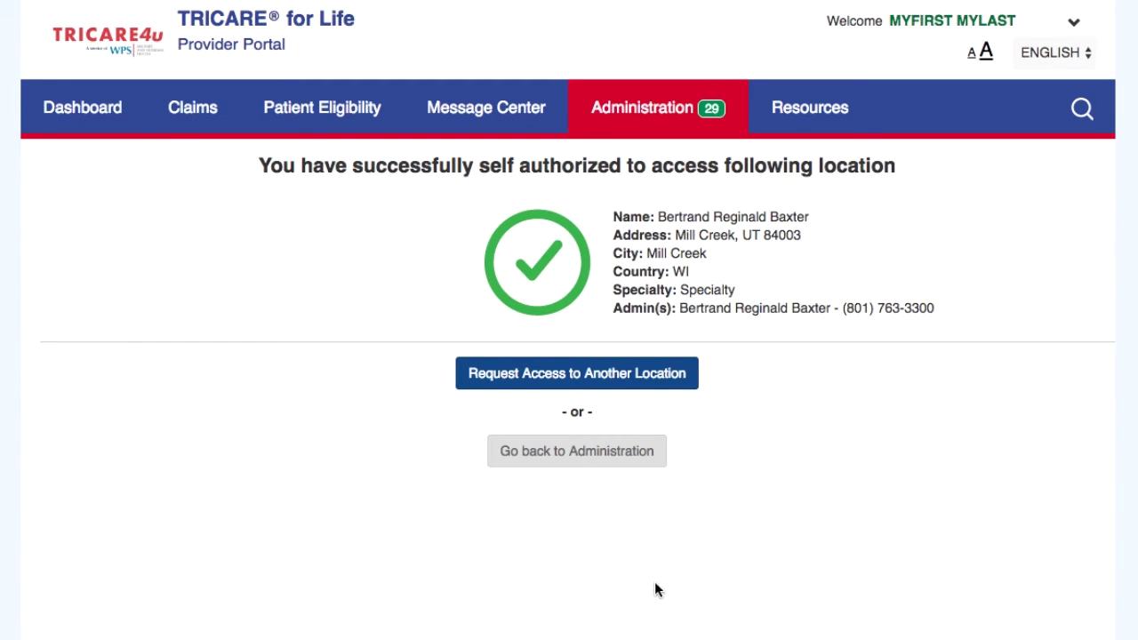
click(635, 373)
- Rerun the search, send Diamond Grove's admins an access request, and go back to Administration
click(415, 329)
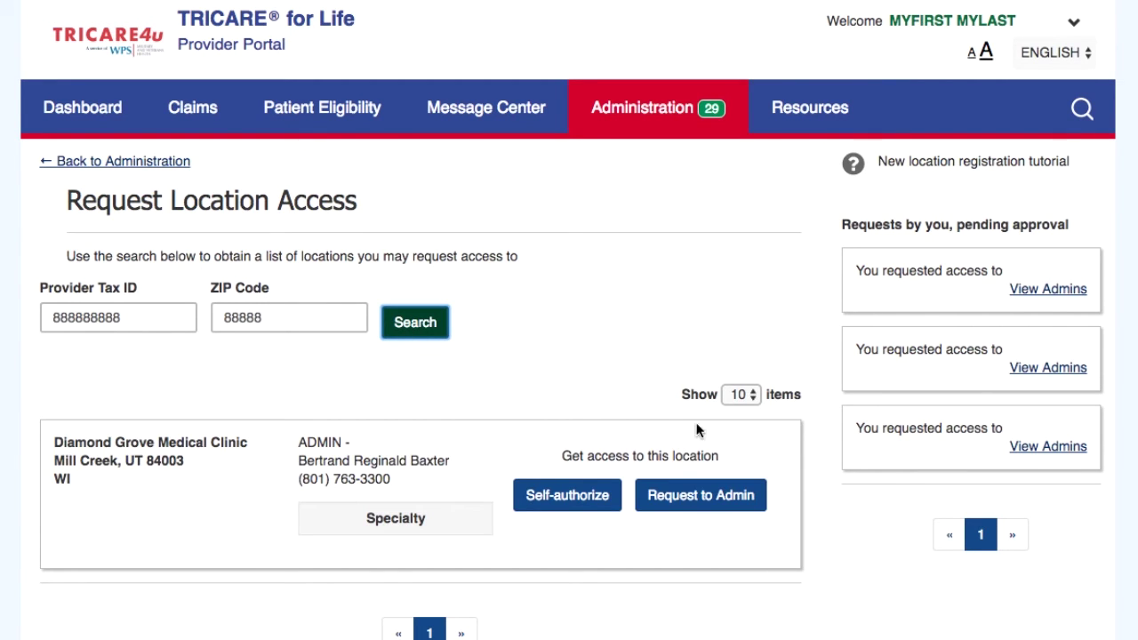
click(720, 502)
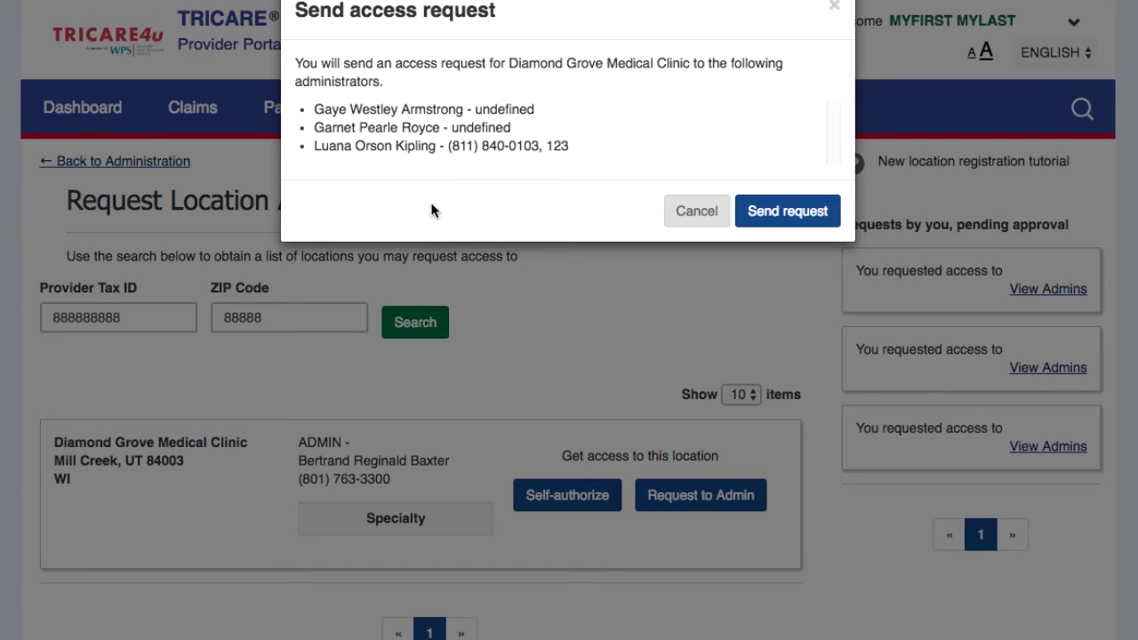
click(809, 211)
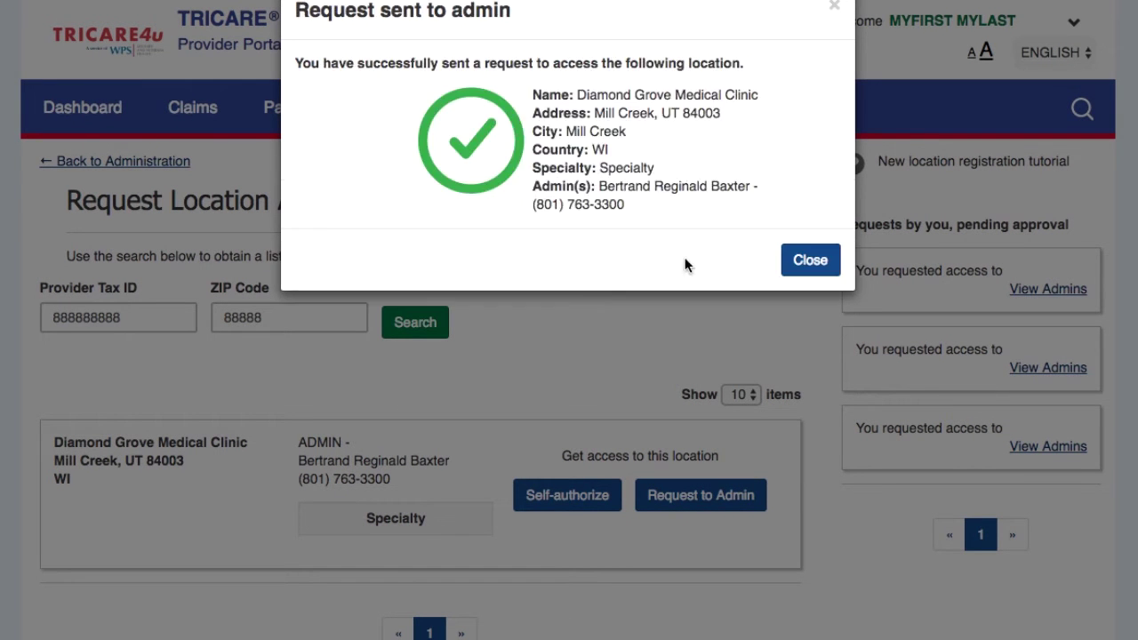
click(806, 262)
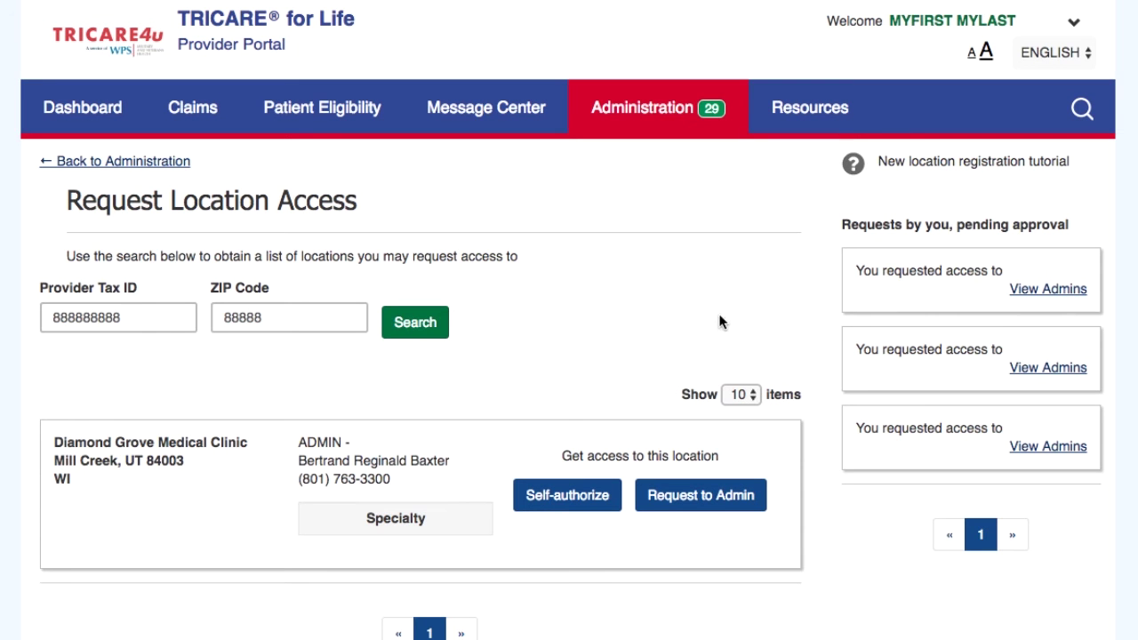
click(156, 164)
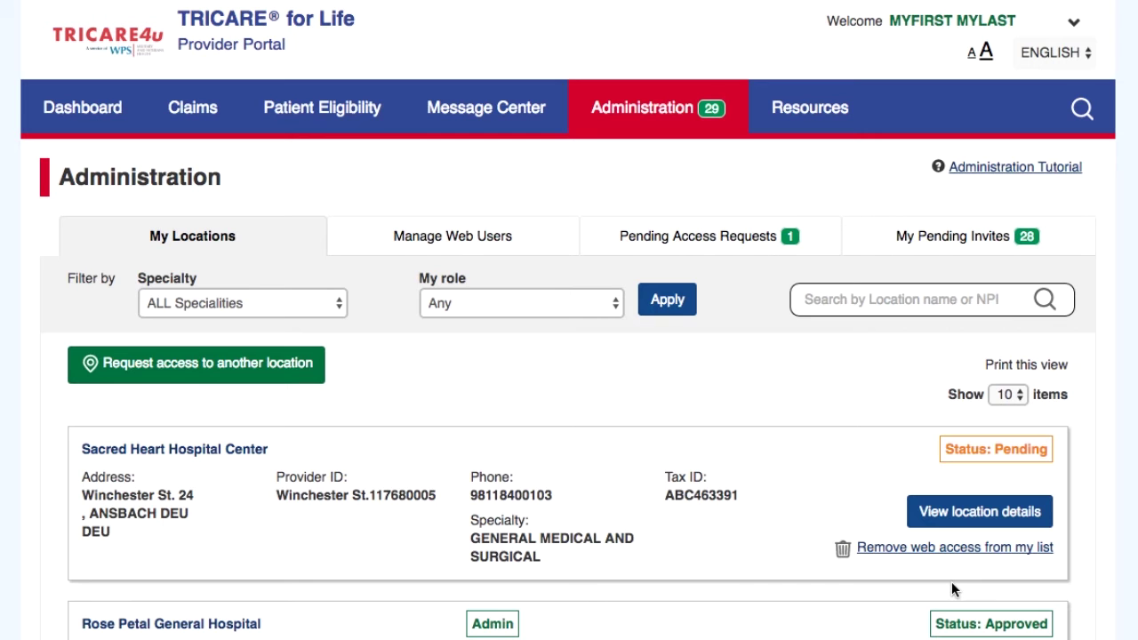
- Open Sacred Heart Hospital Center's details and cancel the address change request form
click(993, 513)
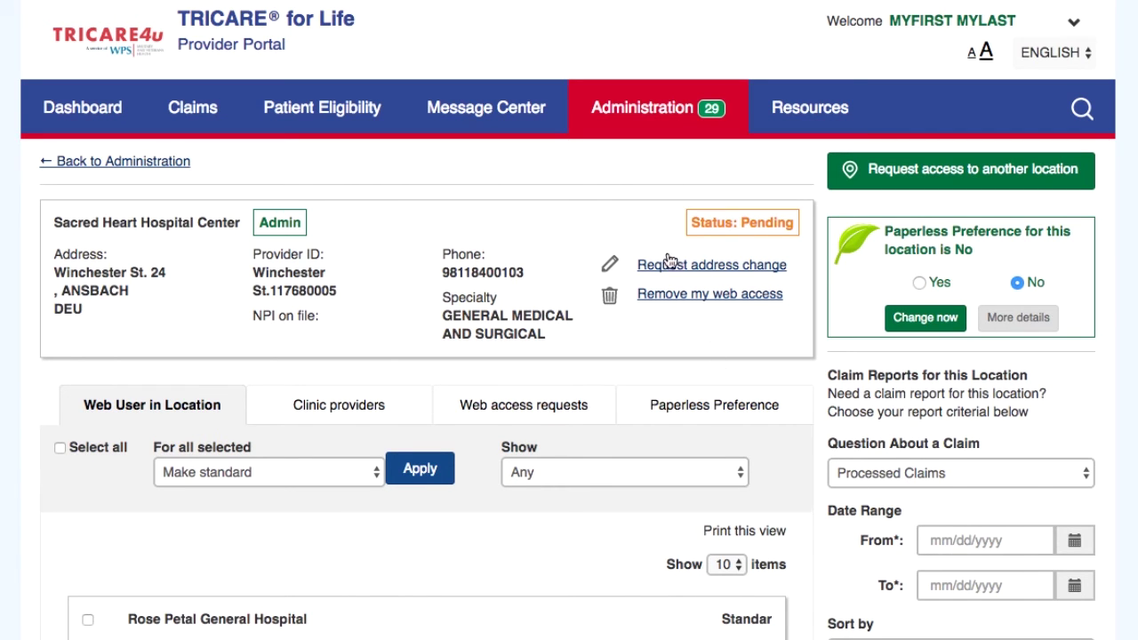
click(733, 268)
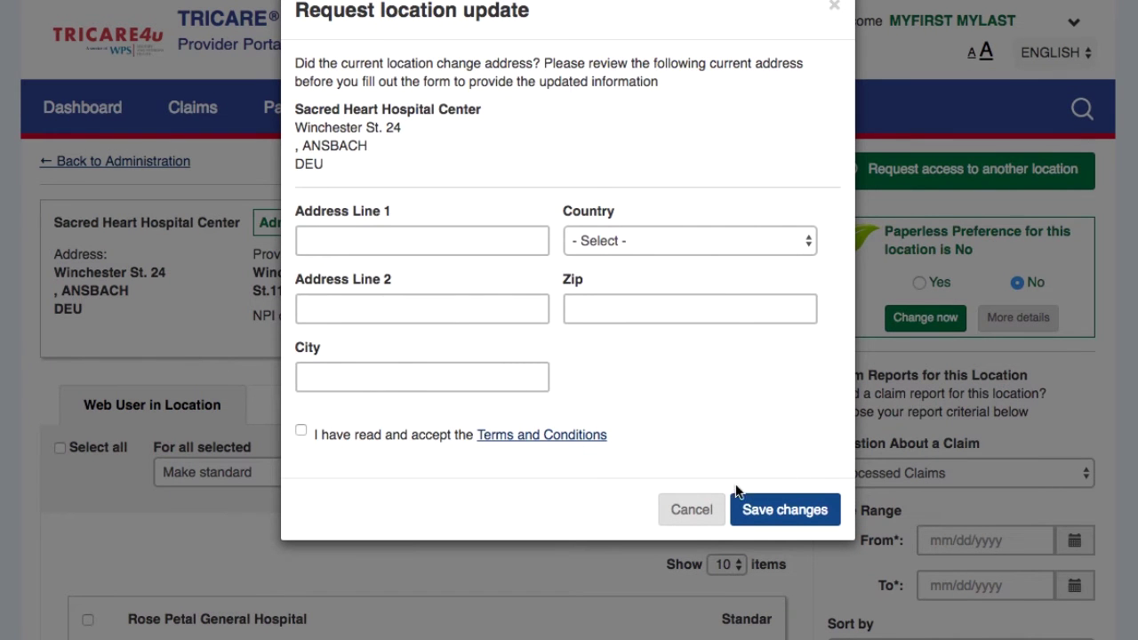
click(692, 517)
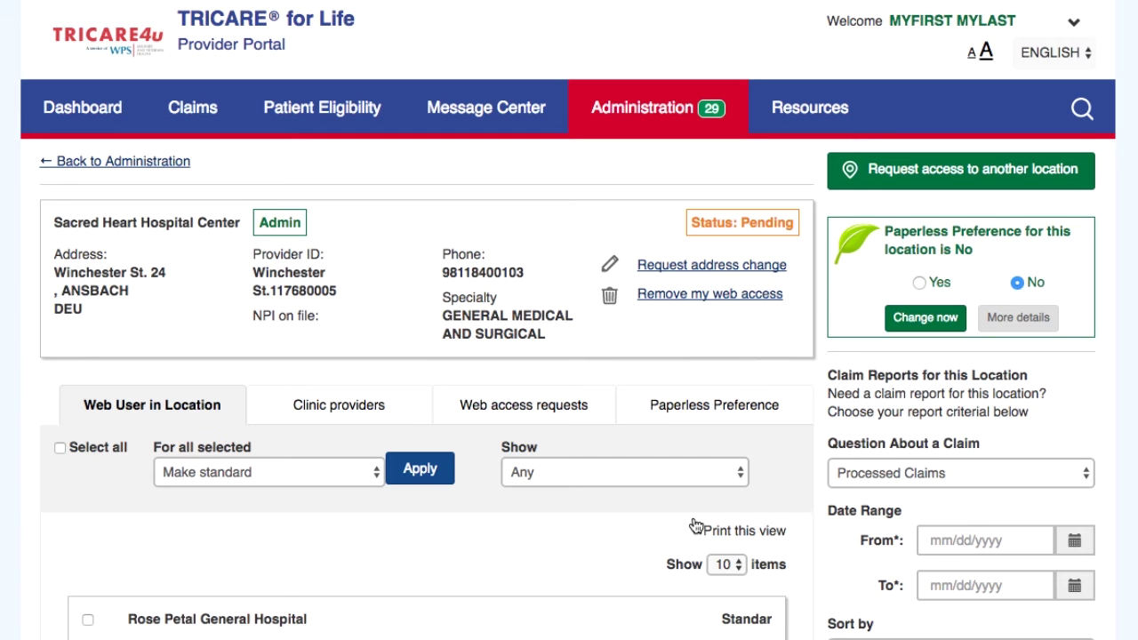
scroll(696, 525, down, 4)
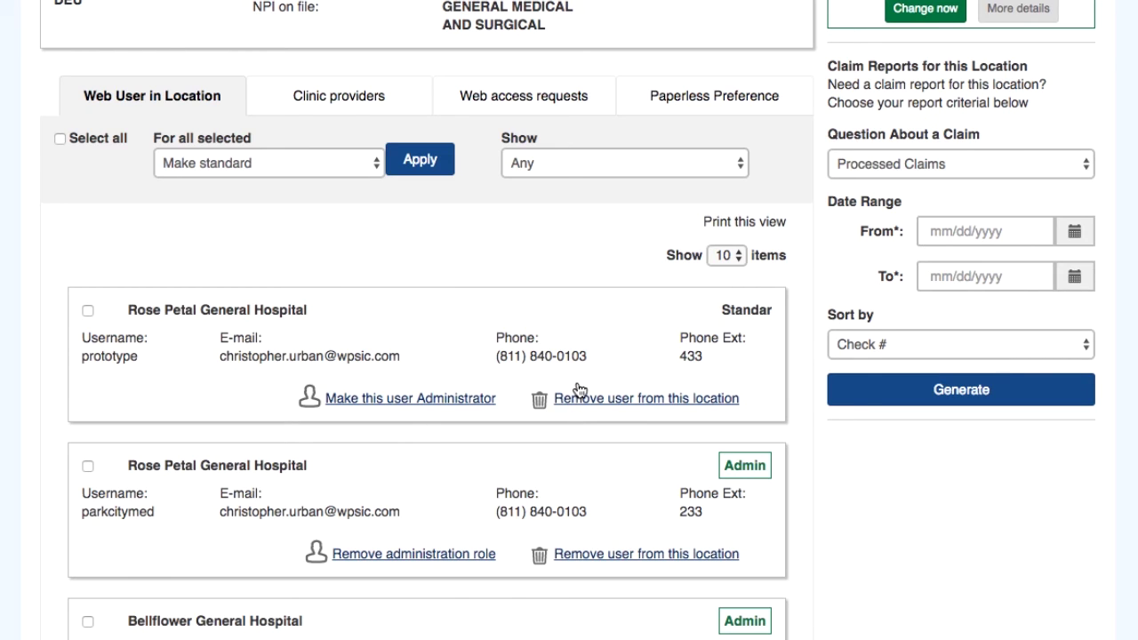
- Check the web users' bulk-action and role options without changes, then show Clinic providers
click(59, 138)
click(318, 165)
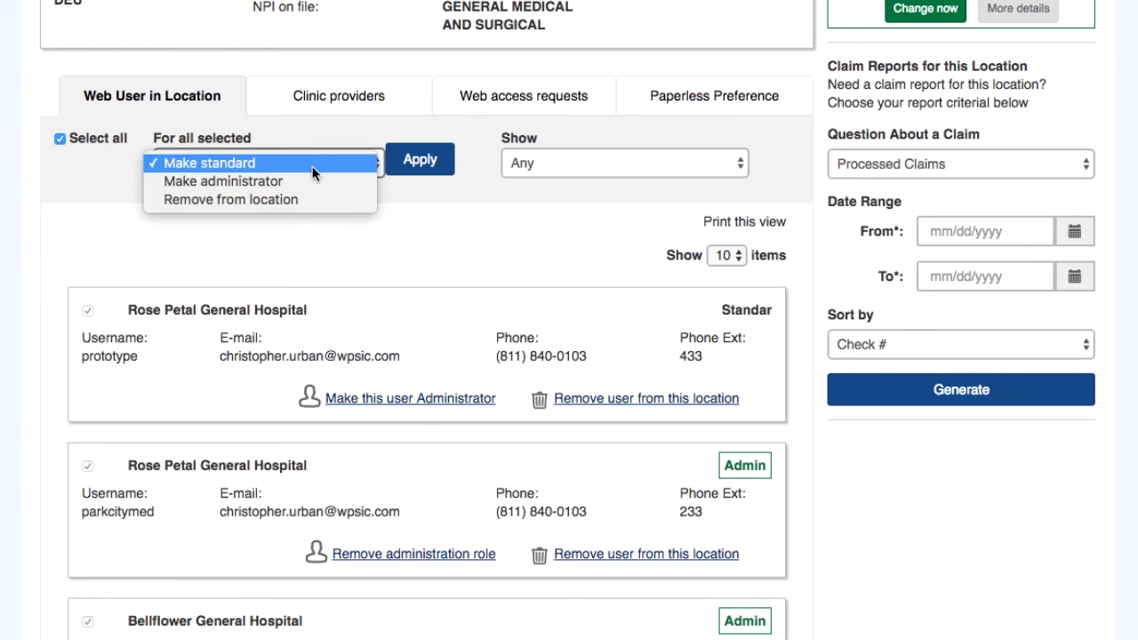
click(441, 164)
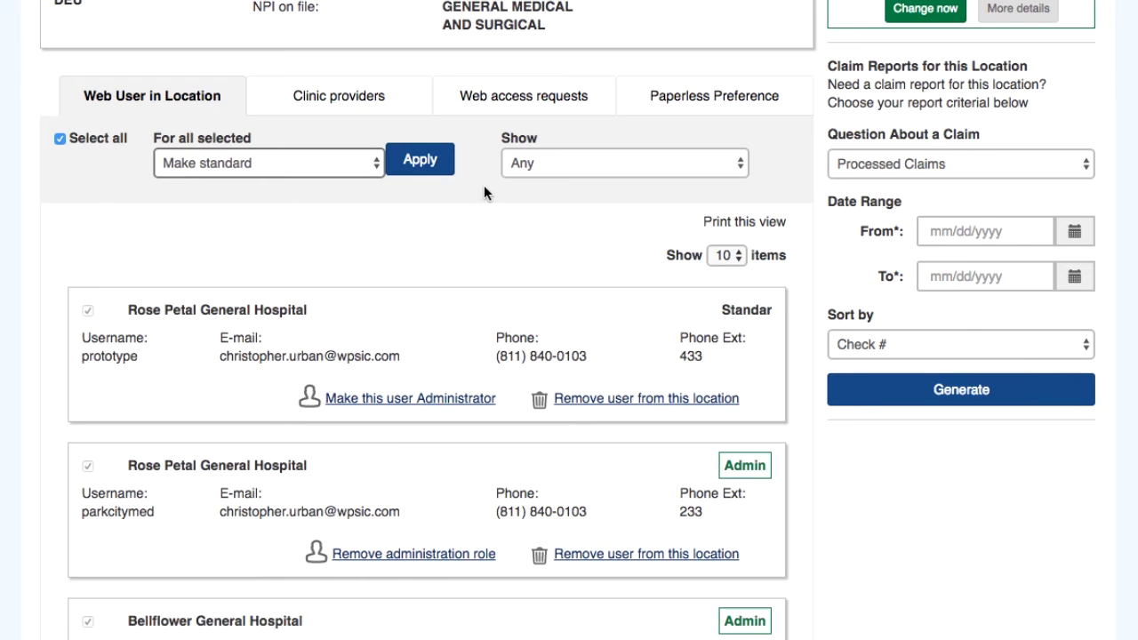
click(605, 161)
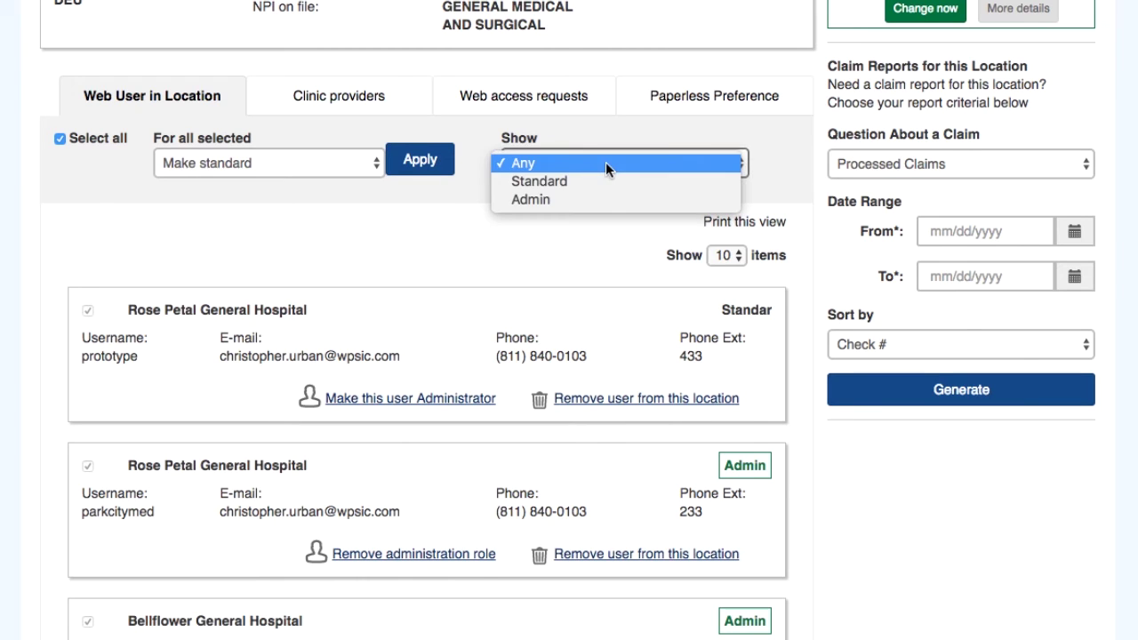
click(583, 233)
click(59, 140)
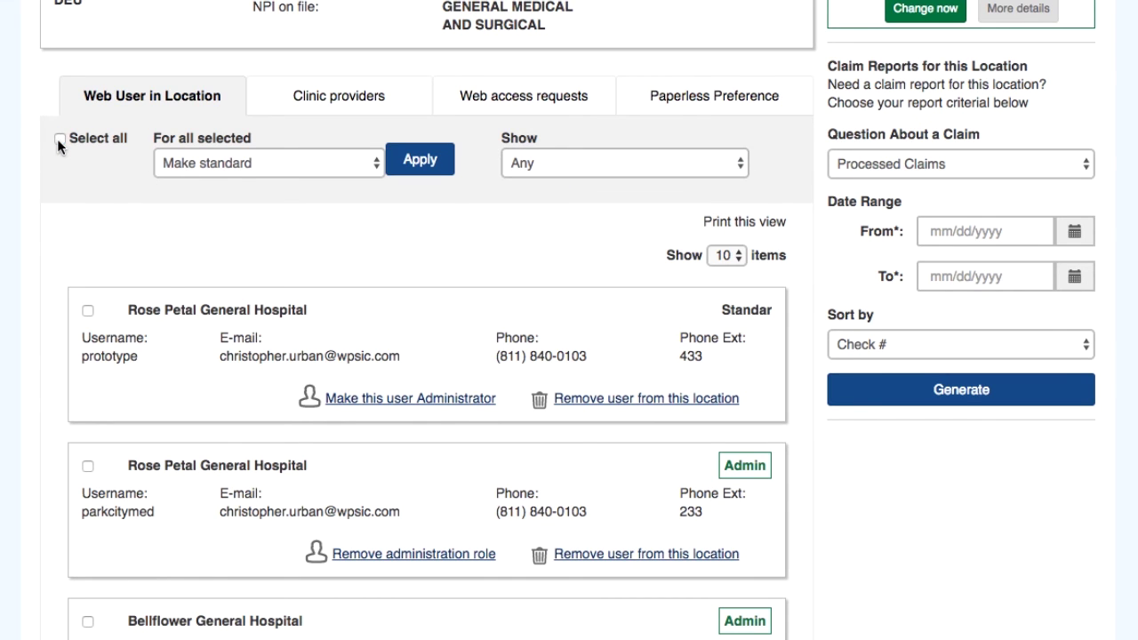
click(374, 95)
- Open and cancel the add-provider form and Ruby Valley Hospital's removal form
scroll(375, 96, down, 3)
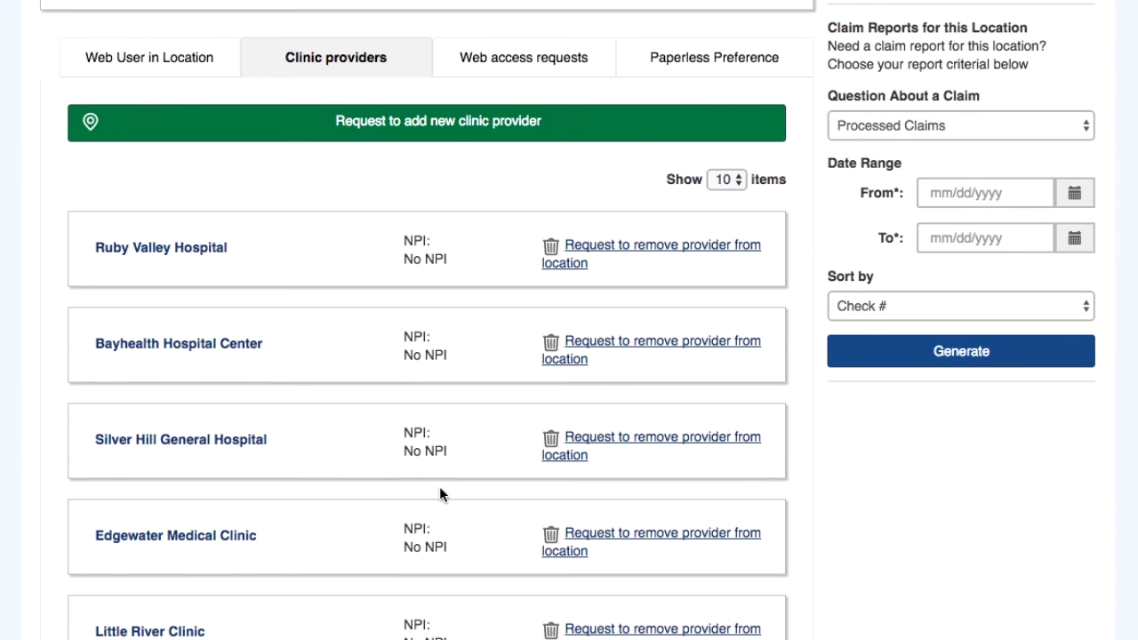
click(455, 119)
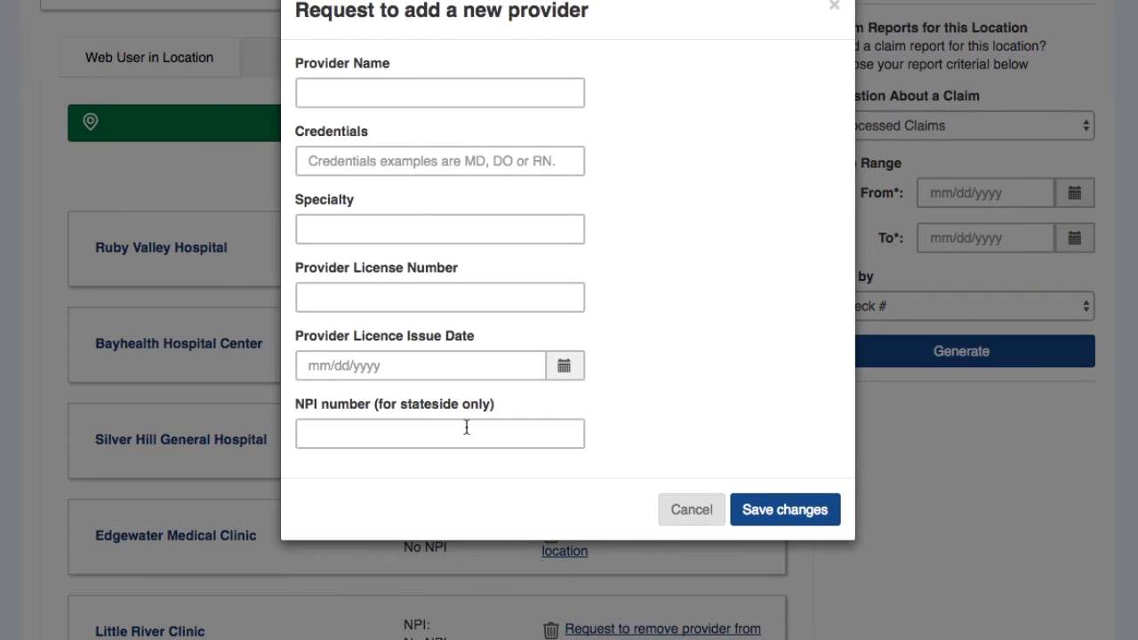
click(686, 509)
scroll(684, 514, down, 3)
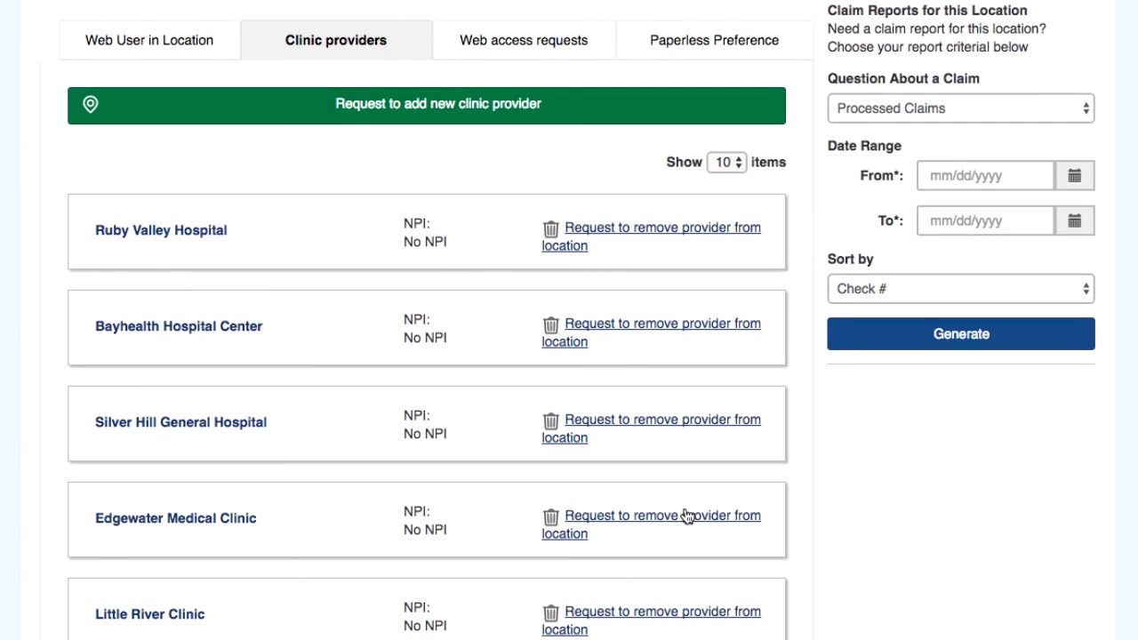
click(680, 237)
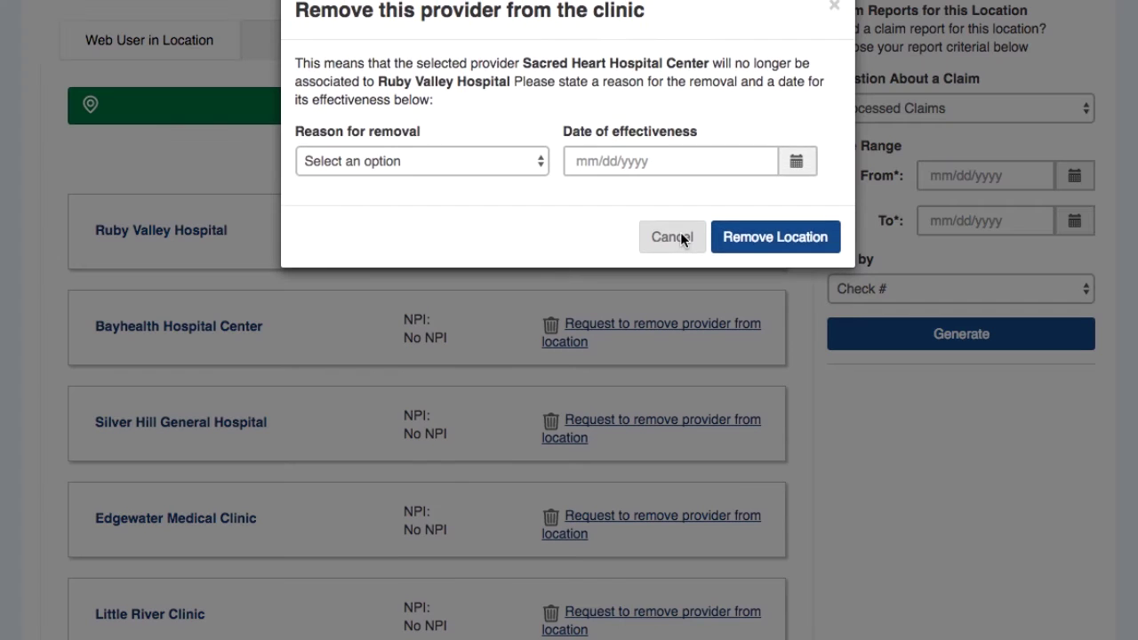
click(491, 170)
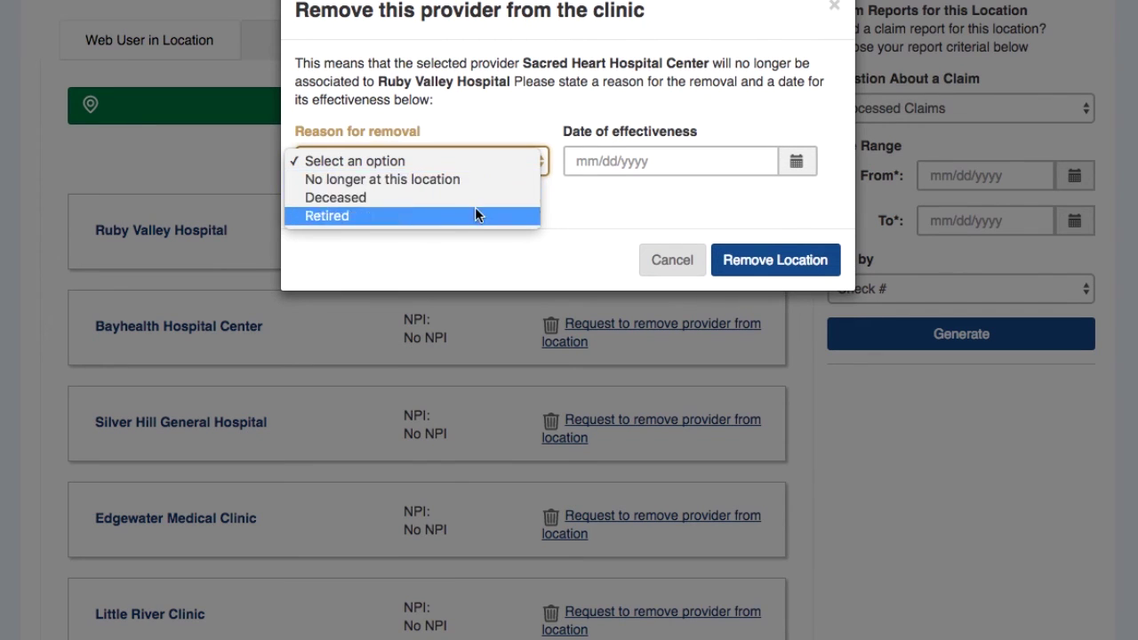
click(592, 183)
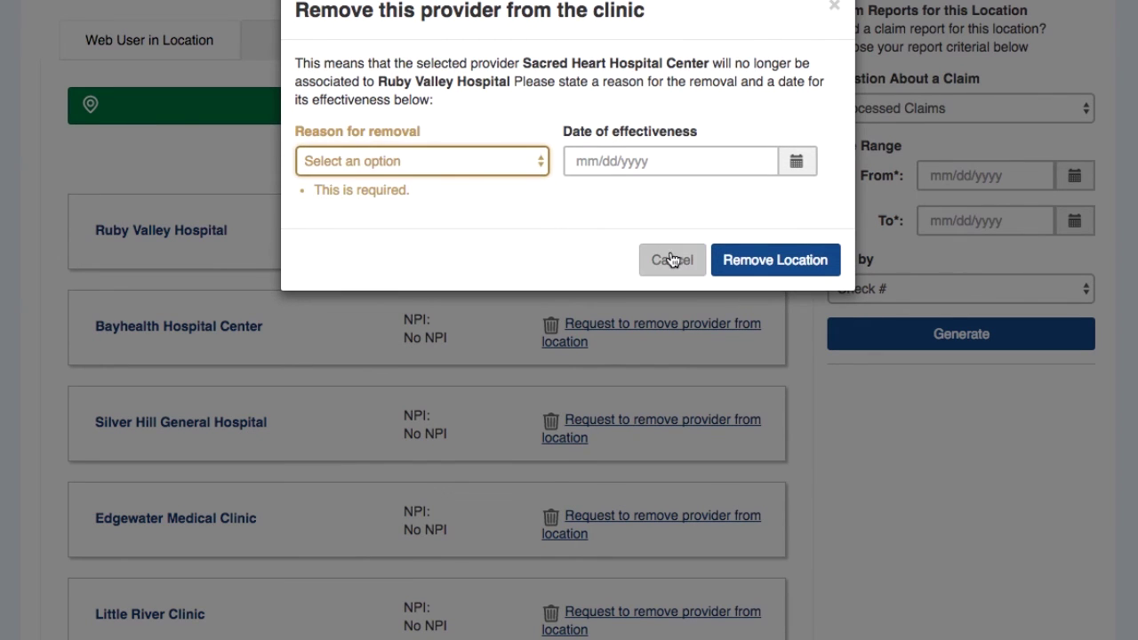
click(662, 259)
scroll(669, 250, up, 3)
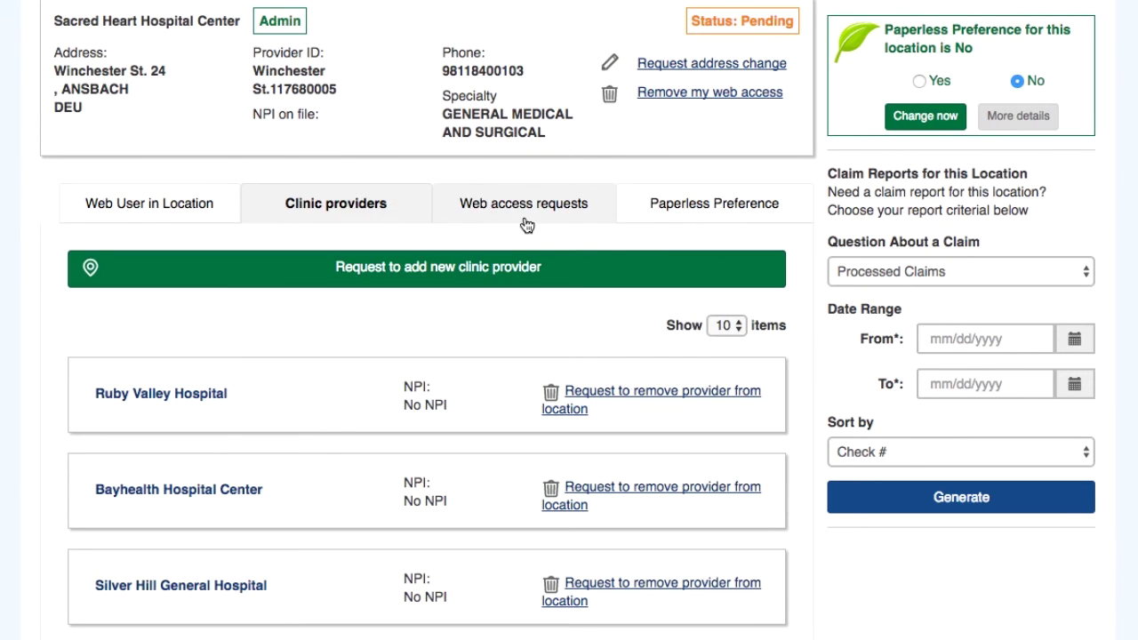
- Review the Web access requests tab, then the Paperless Preference tab showing No
click(523, 206)
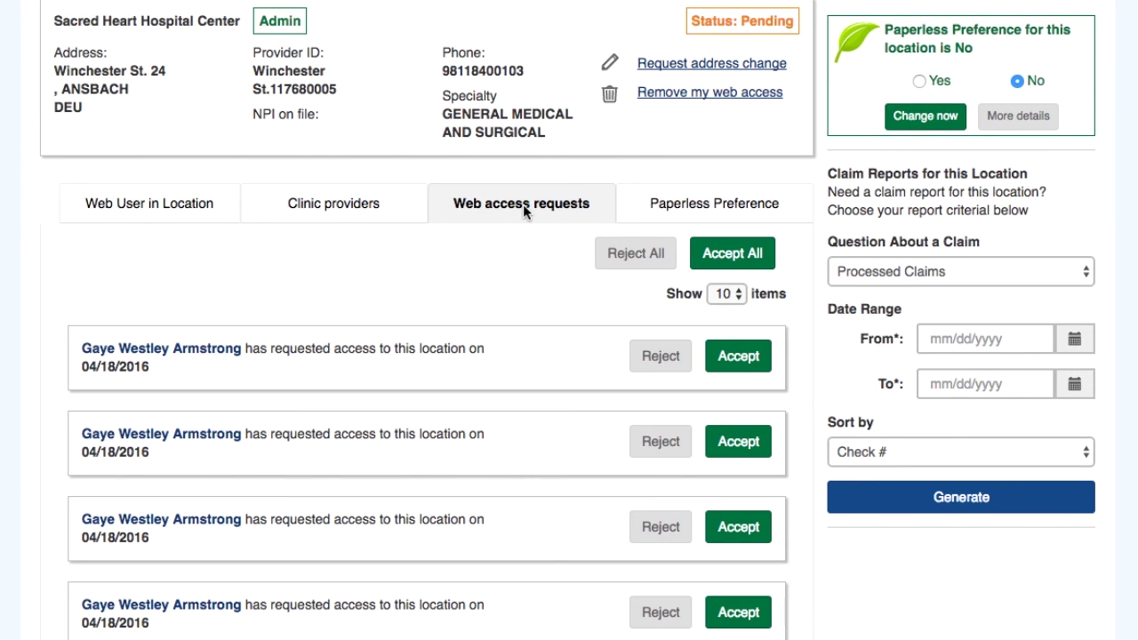
scroll(530, 280, down, 2)
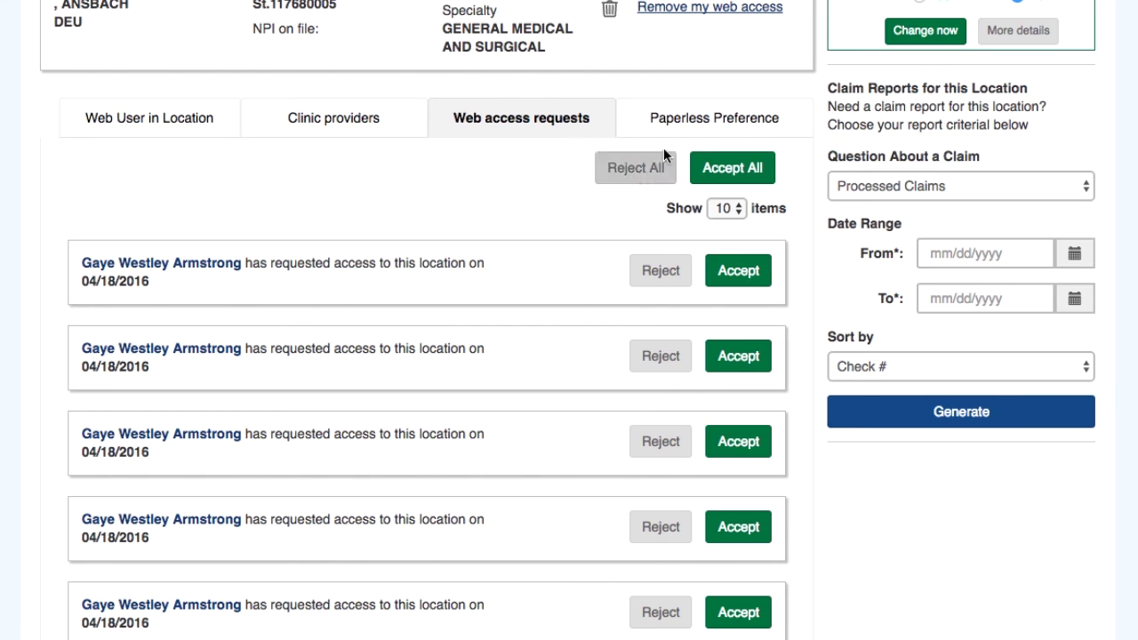
click(698, 118)
scroll(699, 119, down, 4)
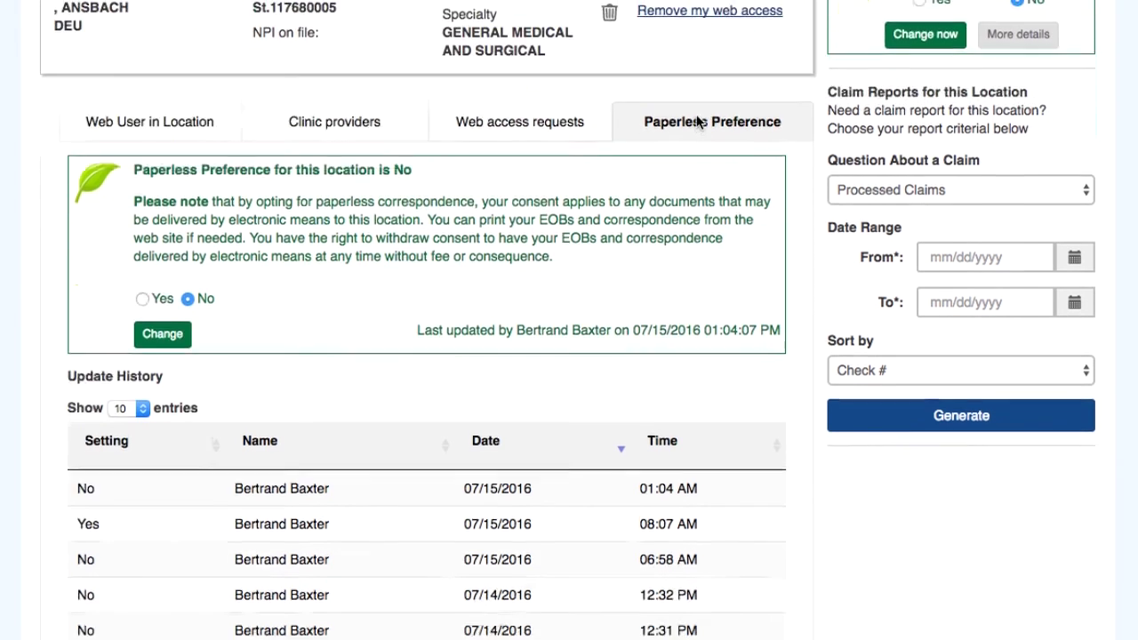